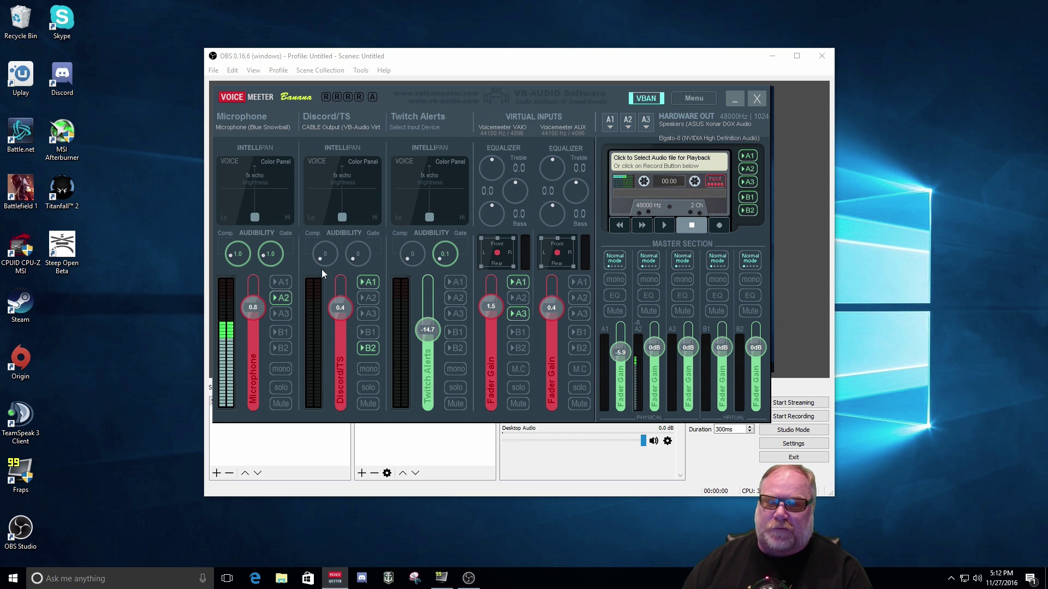
Minimize Voicemeeter Banana and OBS, then launch NVIDIA Control Panel from the desktop context menu.
left_click(733, 98)
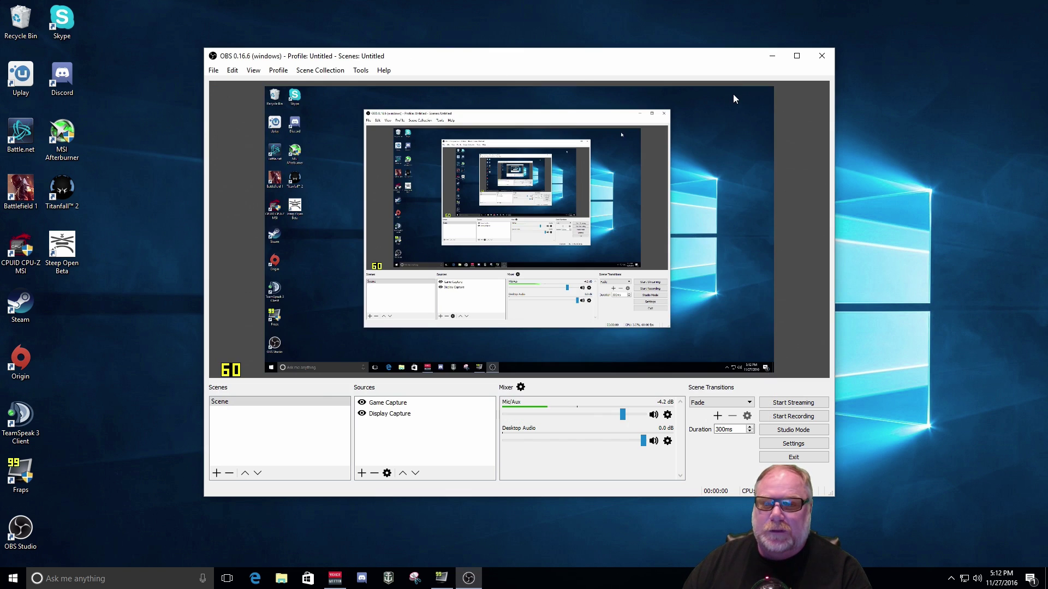
left_click(771, 56)
right_click(612, 143)
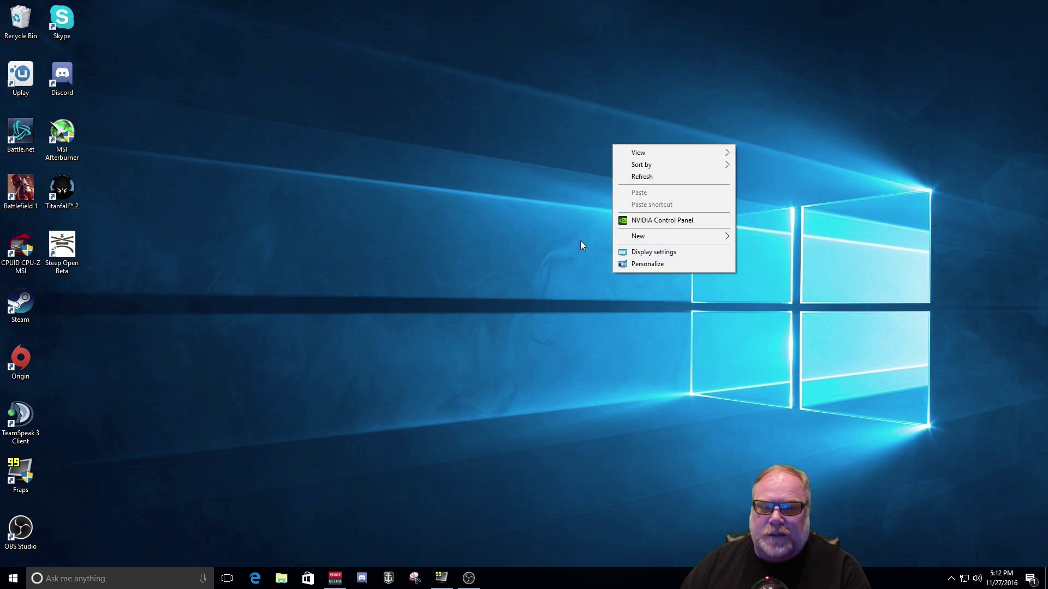
left_click(706, 219)
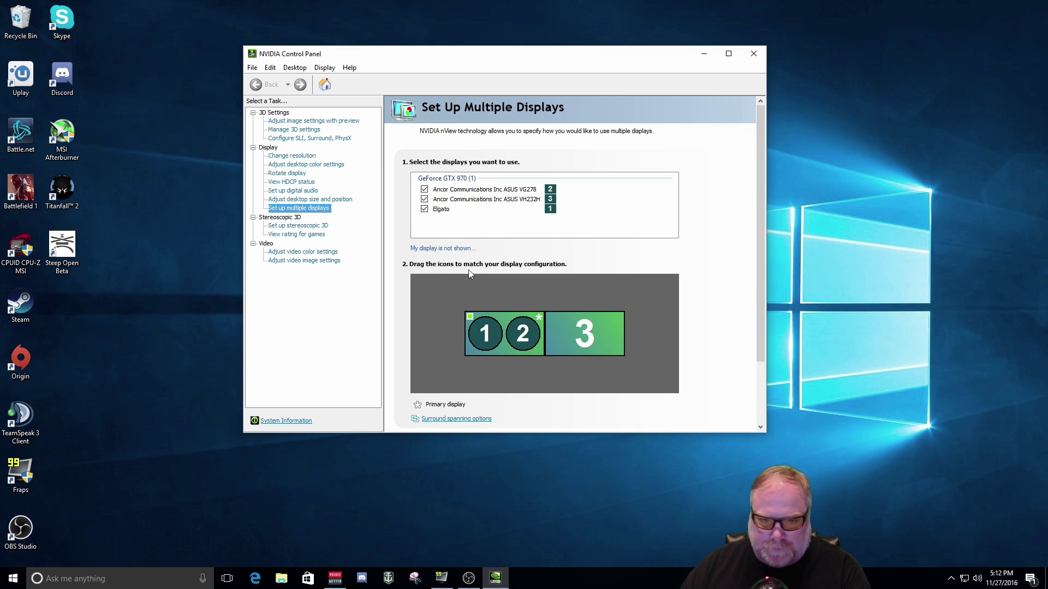
Clone ASUS VG278 display 2 with Elgato display 1, dismissing the SLI performance warning.
left_click(424, 210)
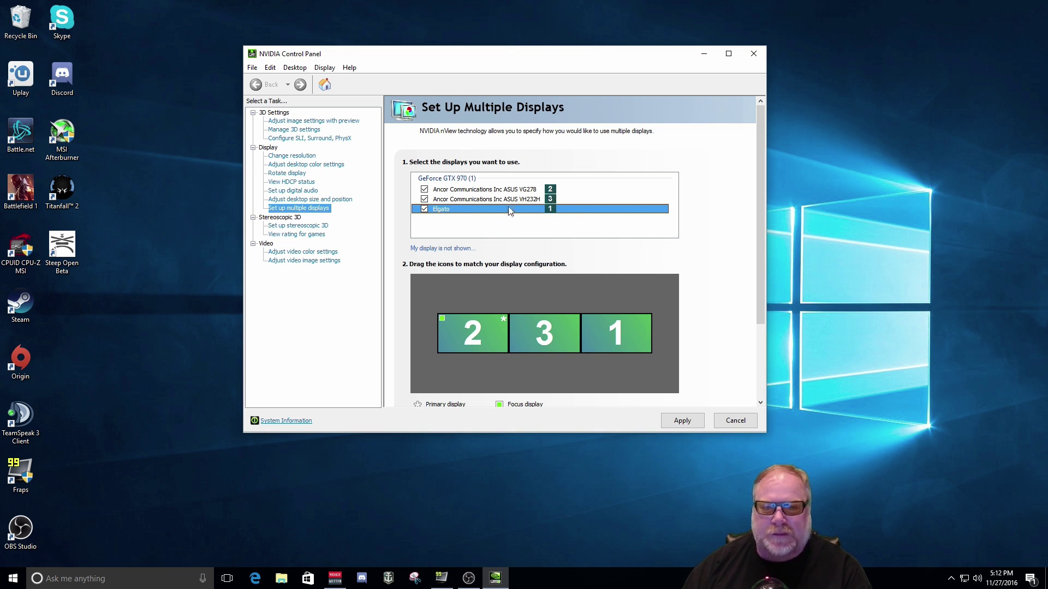
right_click(463, 331)
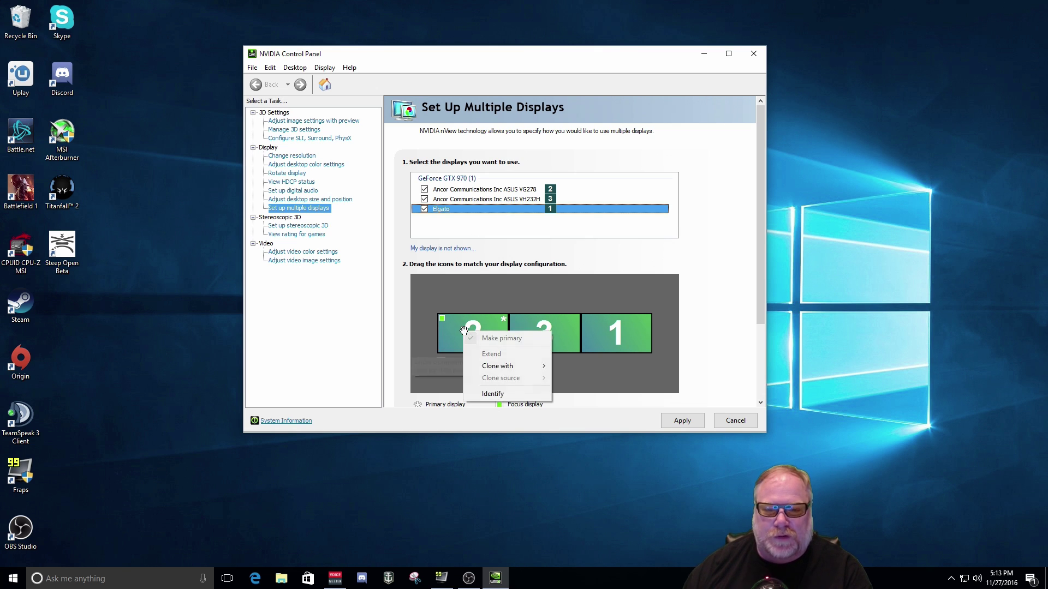
mouse_move(495, 366)
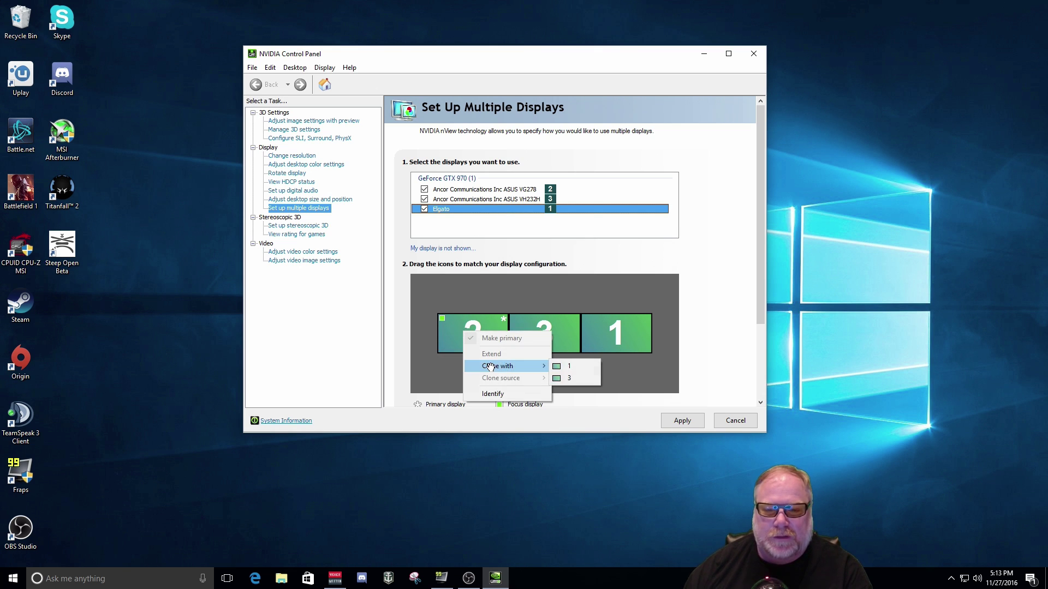
left_click(587, 370)
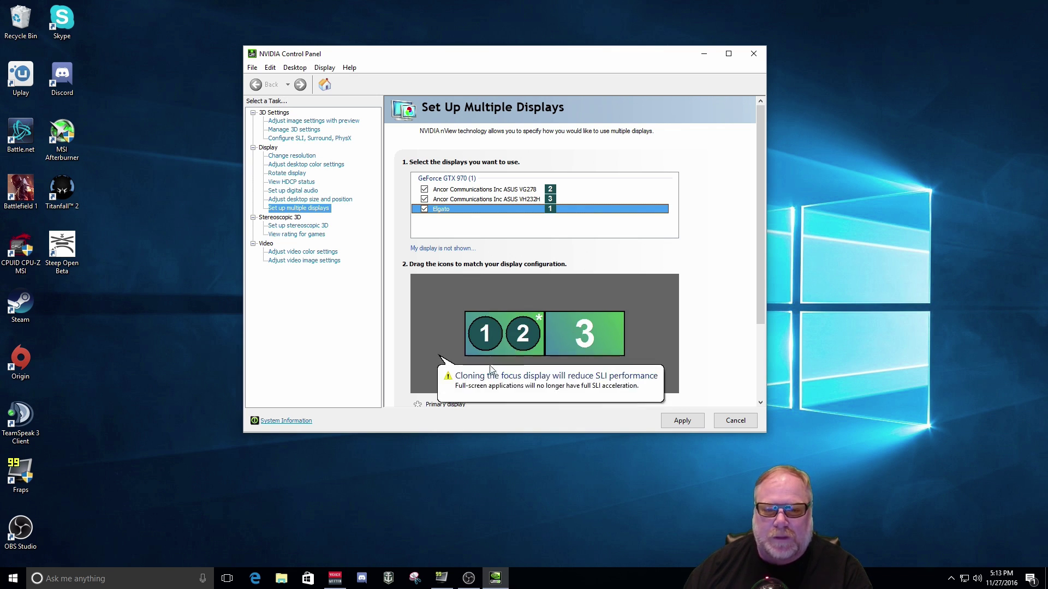
left_click(487, 335)
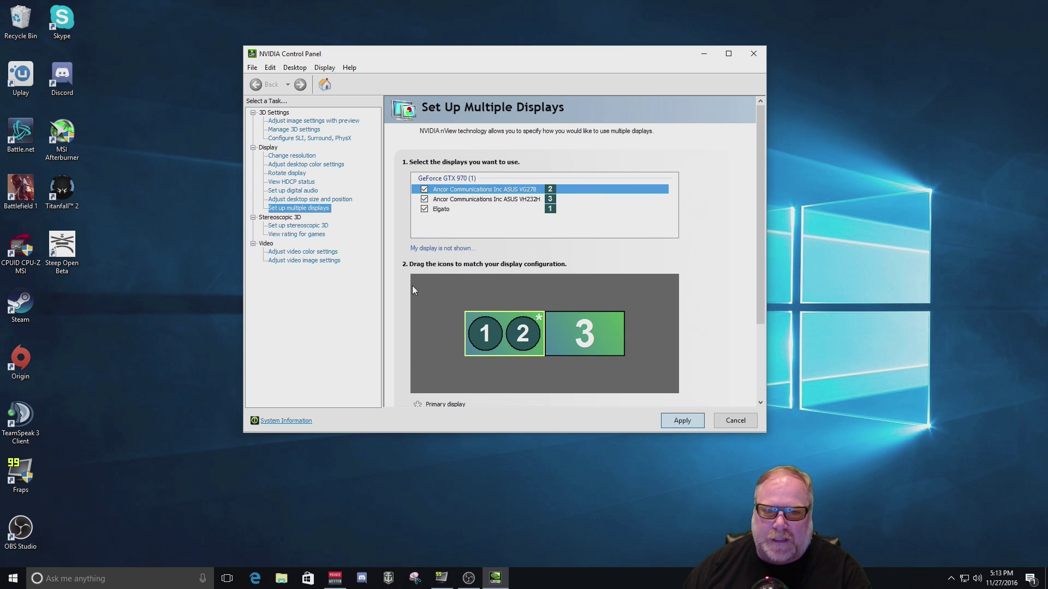
Apply the cloned setup and keep ASUS VG278 display 2 as the clone source.
left_click(544, 262)
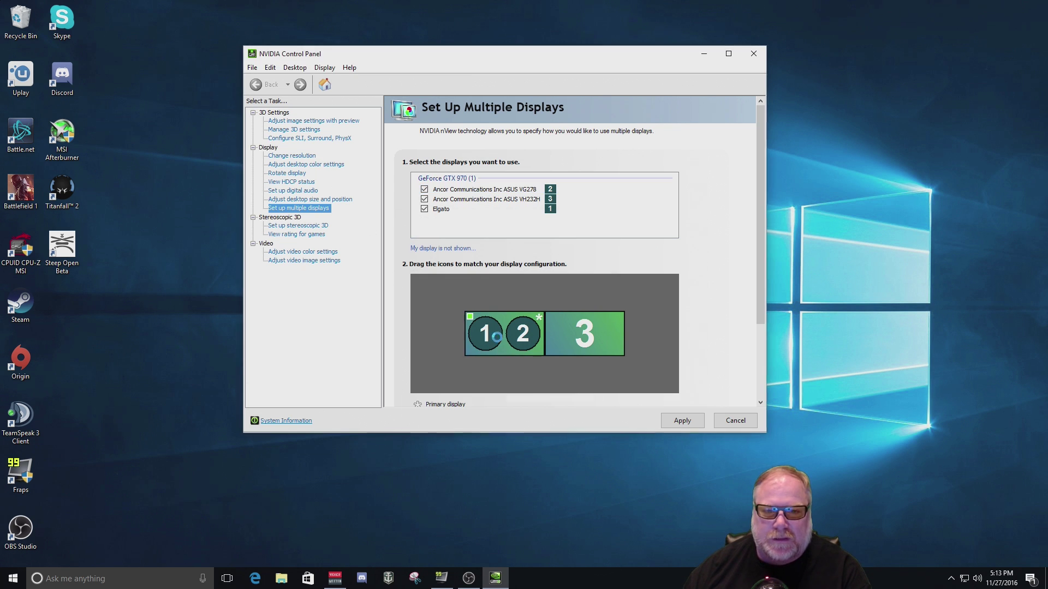
right_click(513, 333)
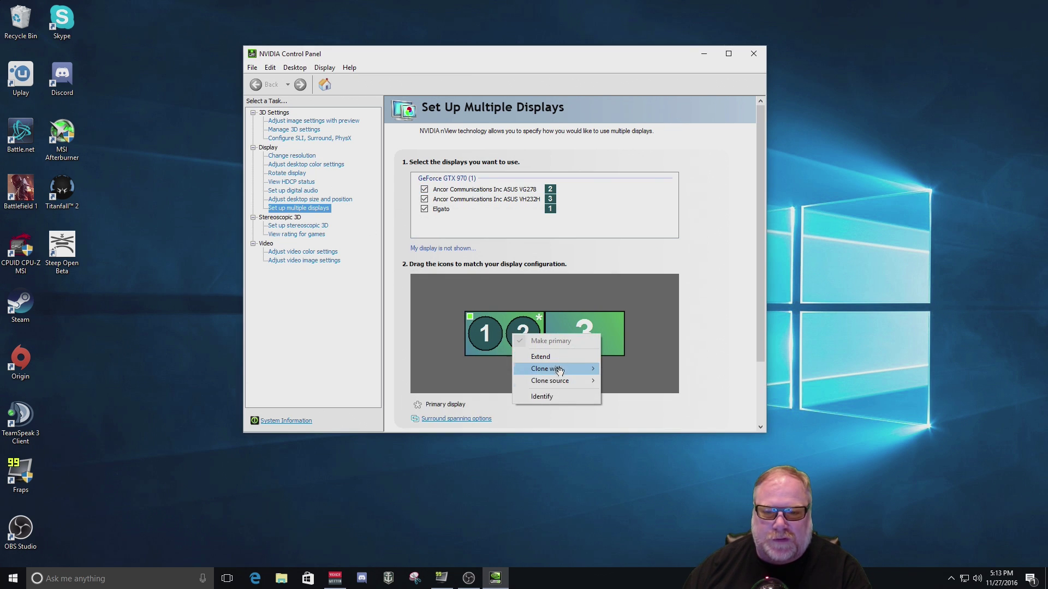
mouse_move(567, 381)
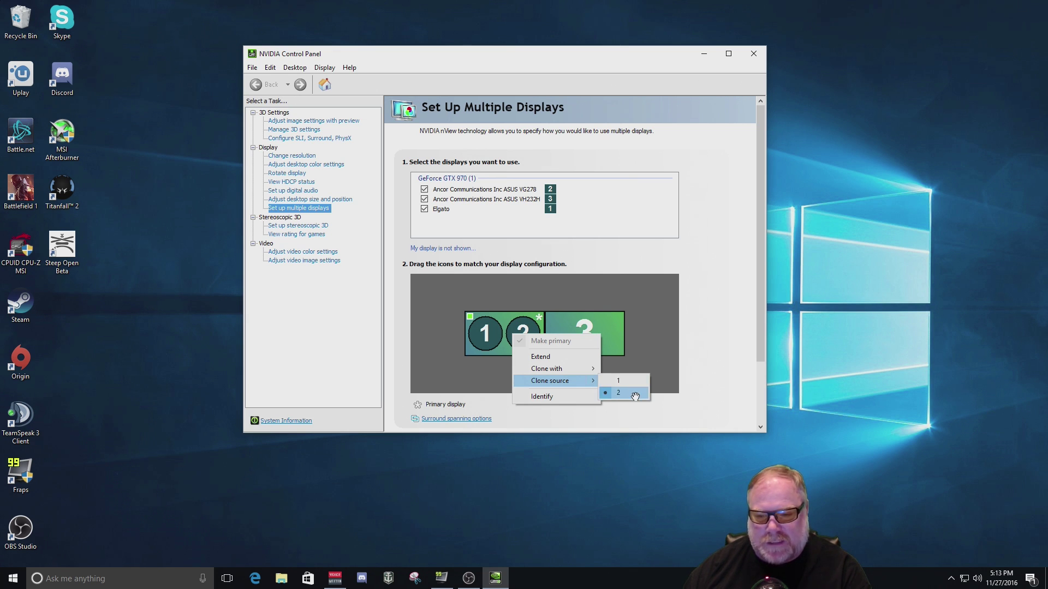
left_click(615, 393)
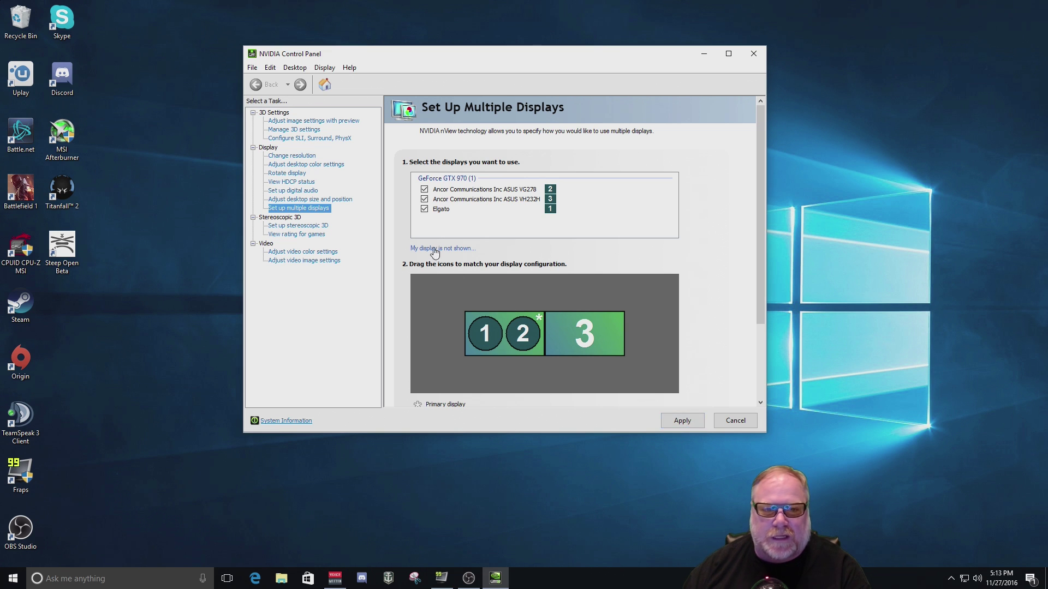
Discard unapplied changes, keep 120Hz on Change Resolution, and show the Elgato display's HDMI settings.
left_click(303, 157)
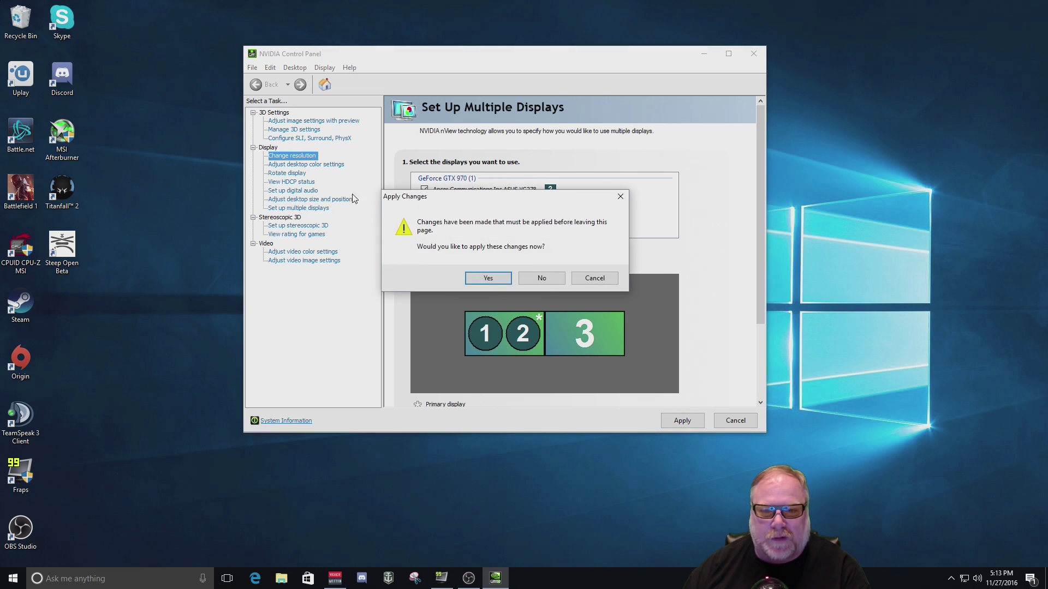
left_click(546, 281)
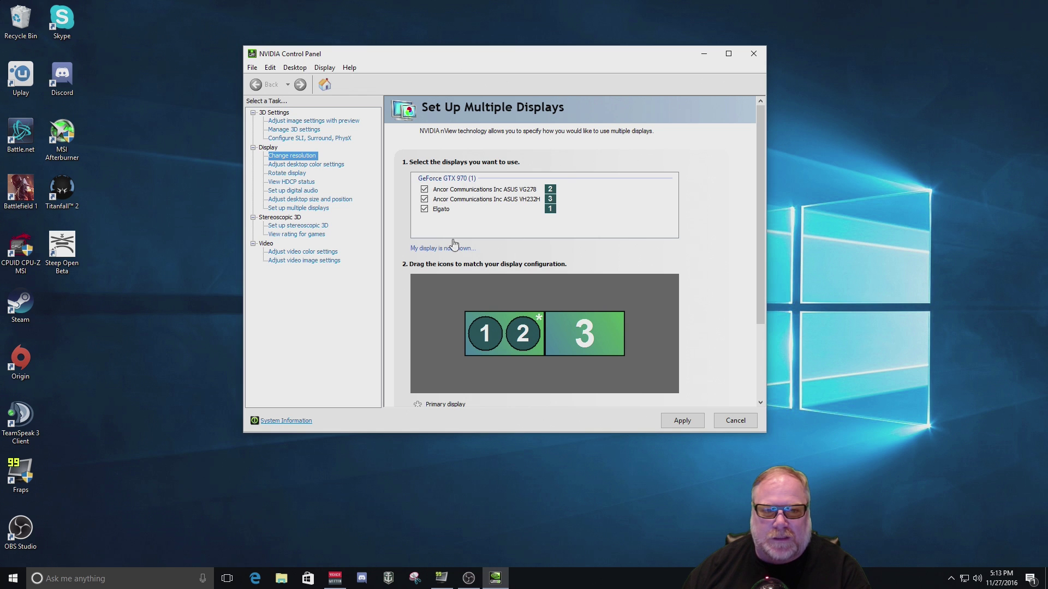
left_click(303, 158)
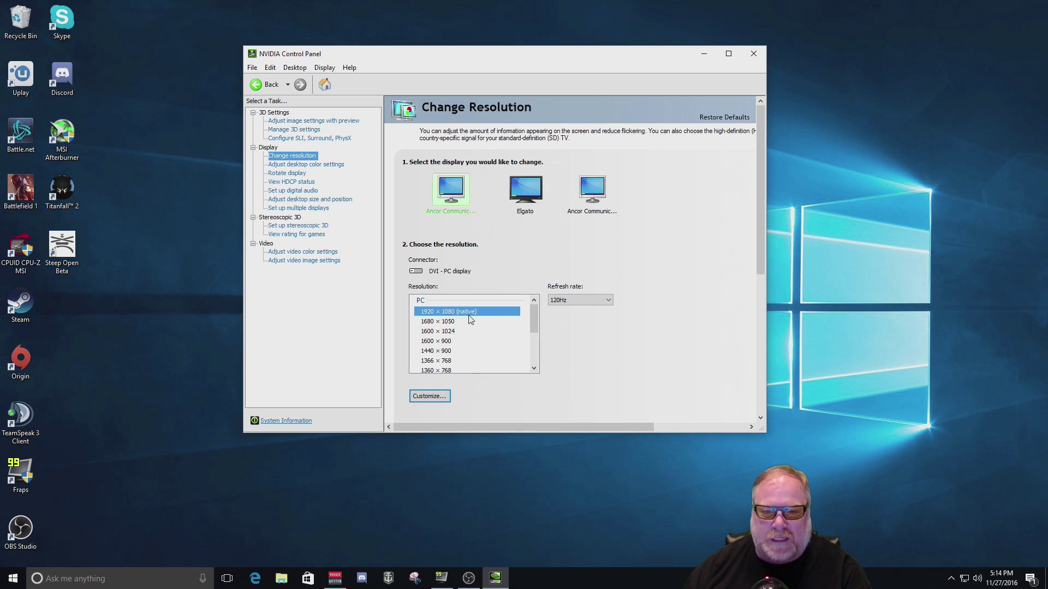
left_click(578, 301)
left_click(582, 302)
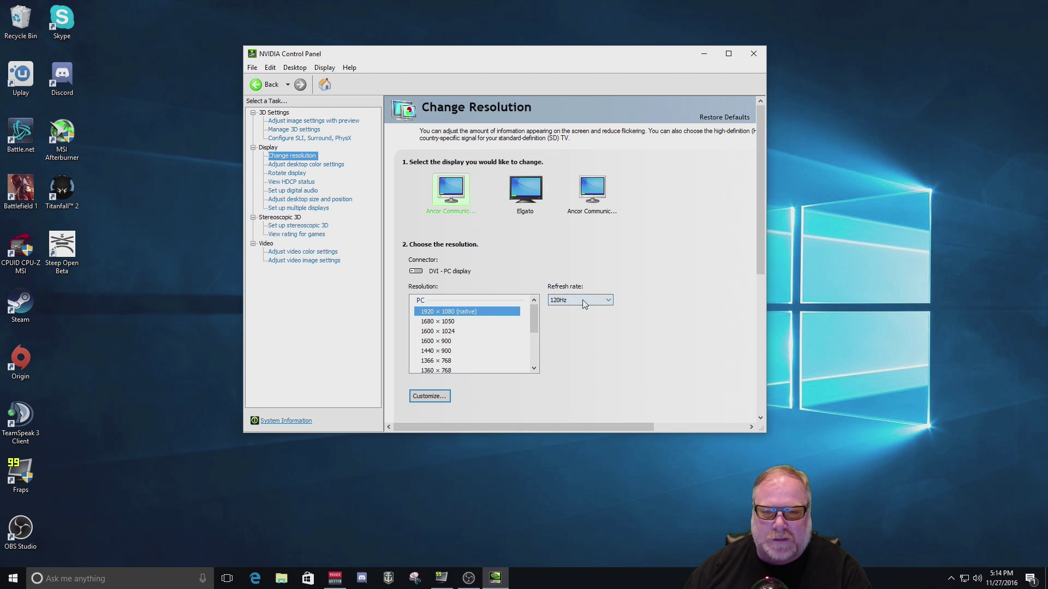
left_click(522, 197)
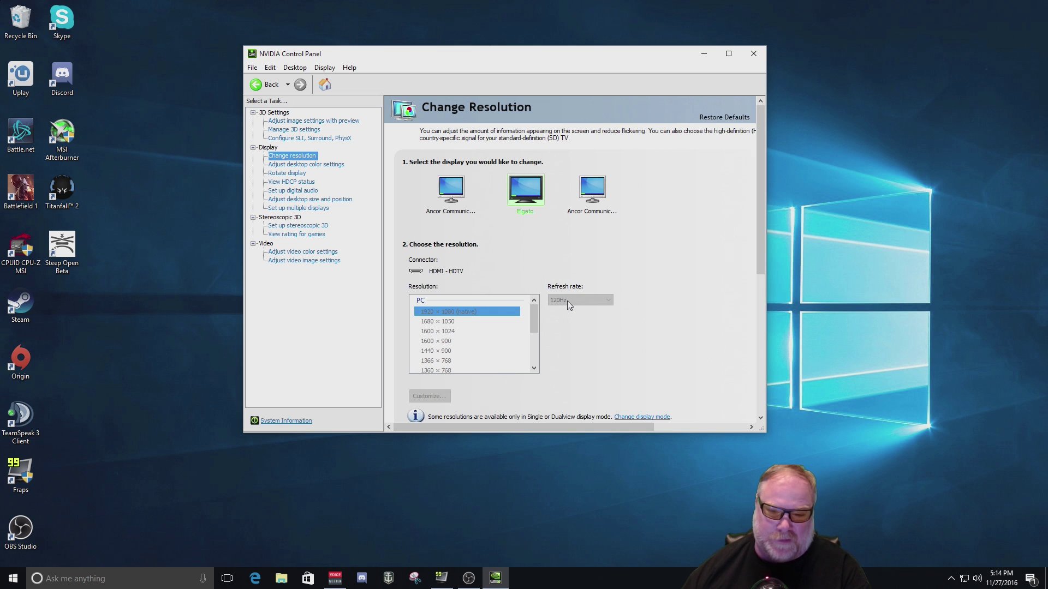
Compare resolution settings across all three displays, ending on the first Ancor monitor at 1920 × 1080, 120Hz.
left_click(594, 205)
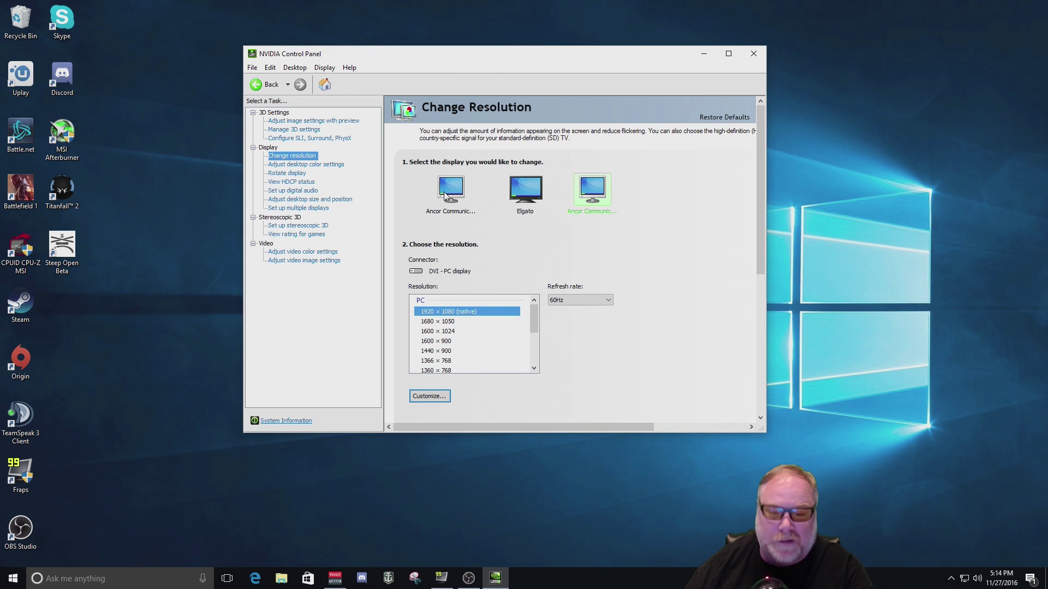
left_click(512, 199)
left_click(591, 190)
left_click(525, 188)
left_click(444, 192)
left_click(513, 198)
left_click(590, 194)
left_click(512, 196)
left_click(448, 192)
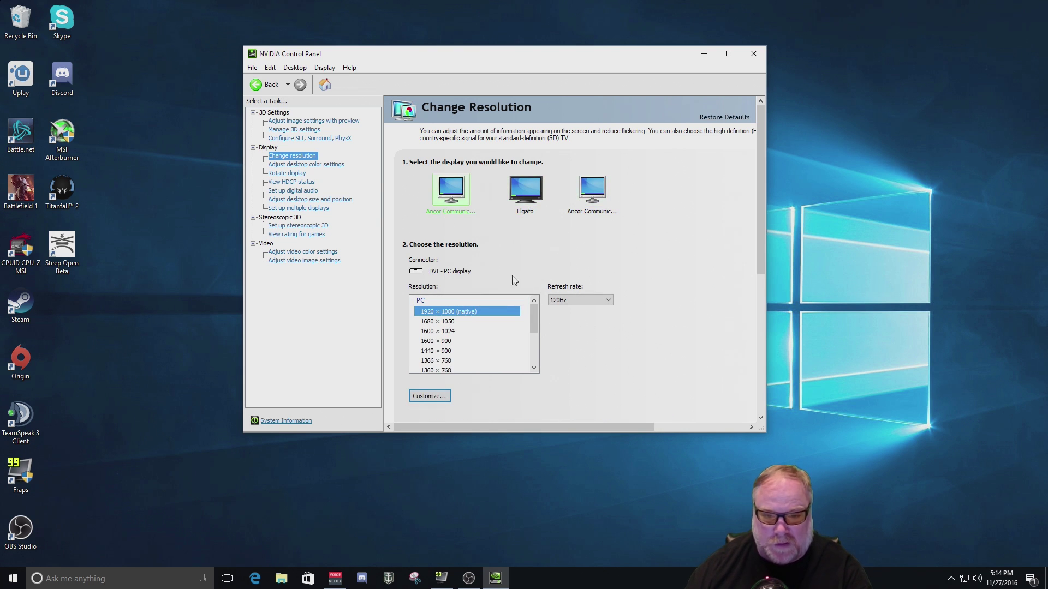
scroll(533, 327, "down", 1)
scroll(464, 301, "up", 1)
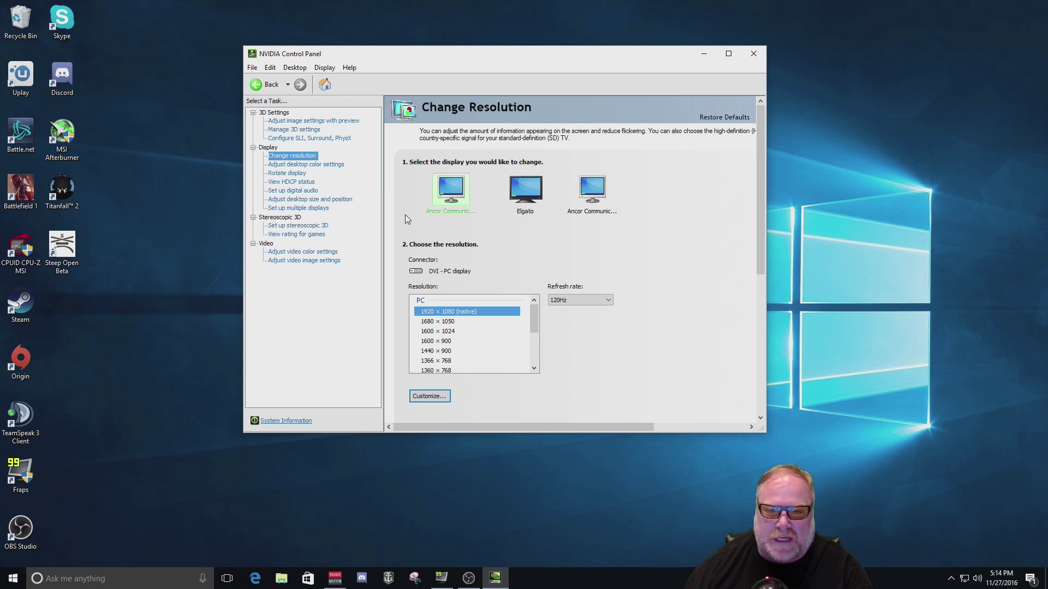
left_click_drag(636, 52, 623, 51)
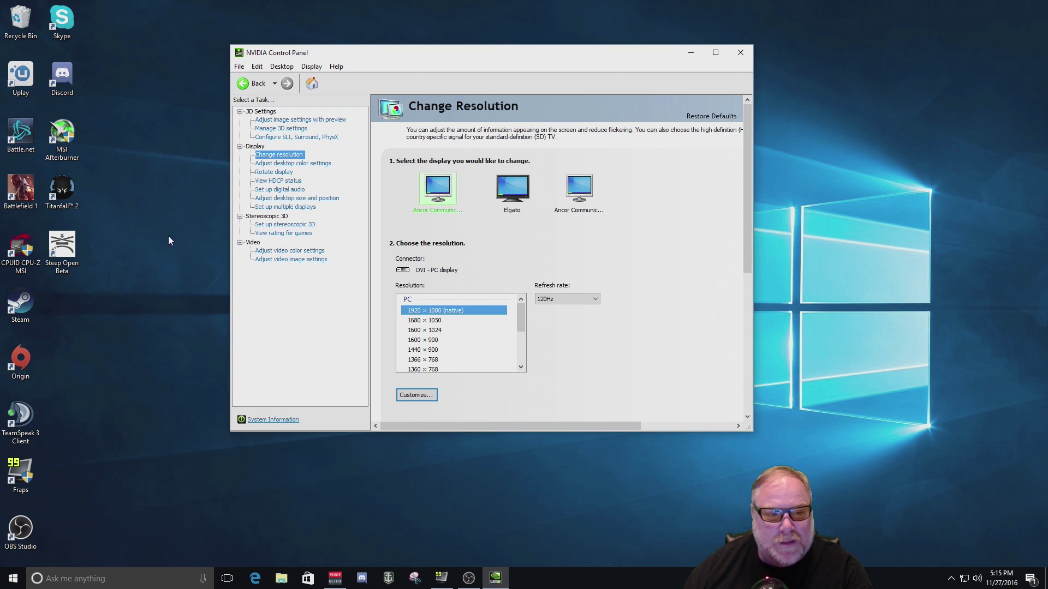
Reposition the control panel window and return to the Set Up Multiple Displays page.
left_click_drag(502, 66, 581, 68)
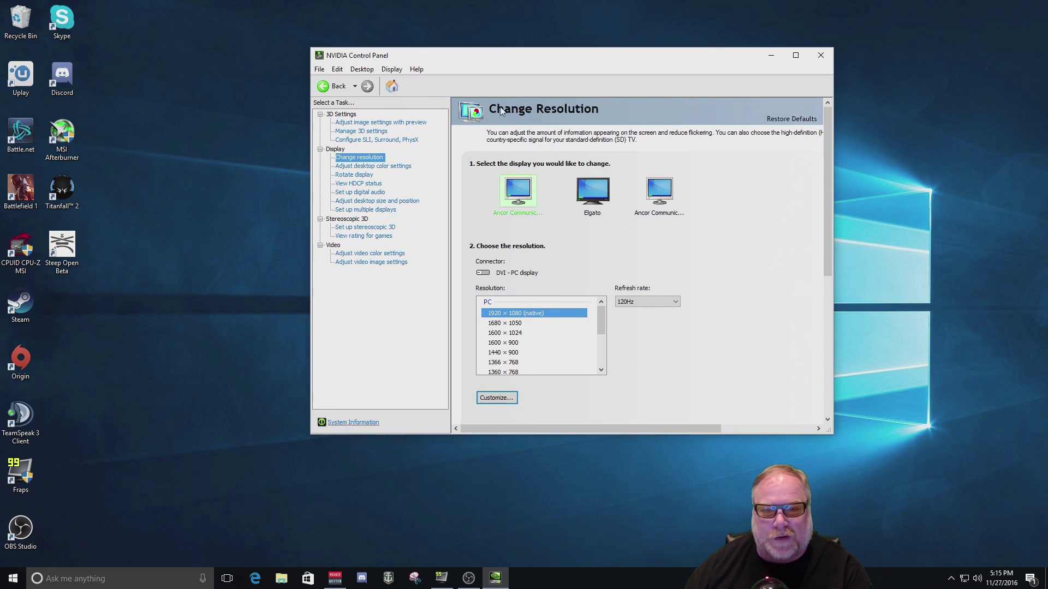
left_click(384, 210)
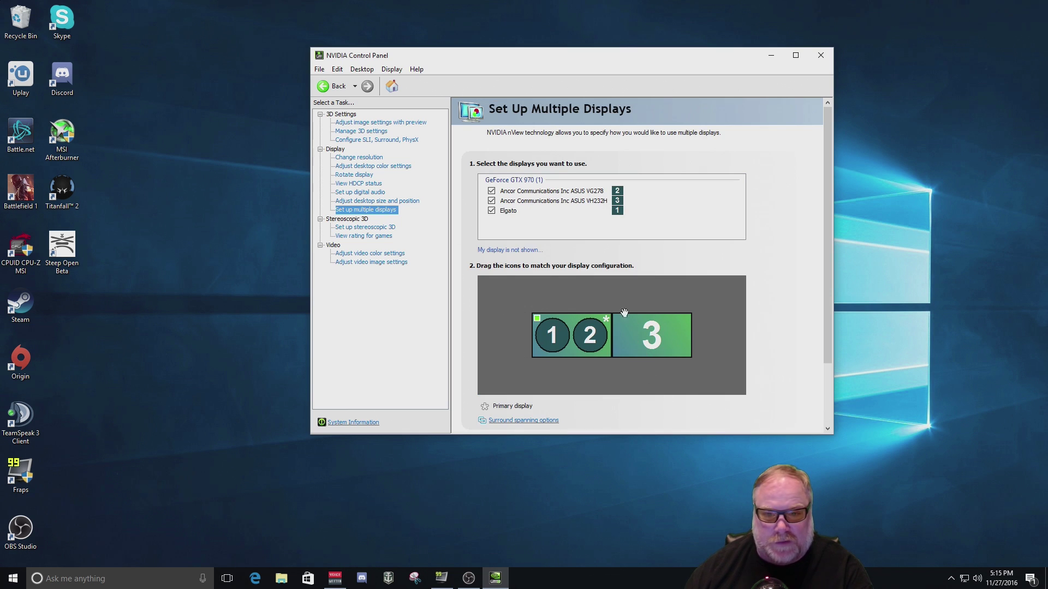
Toggle Elgato off and on, match each display to its layout tile, then cancel pending changes.
left_click(491, 211)
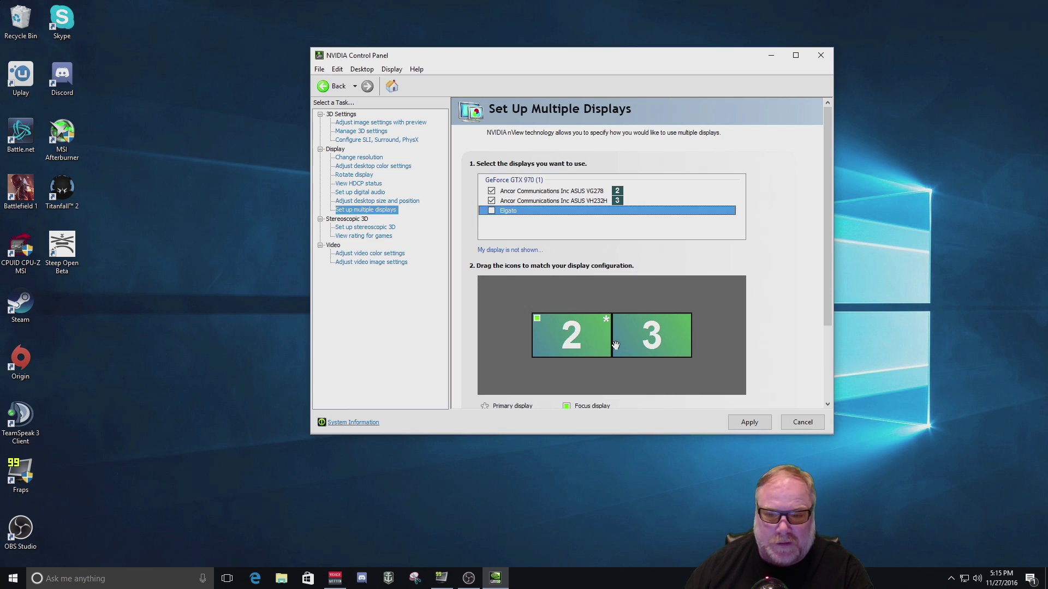
left_click(491, 211)
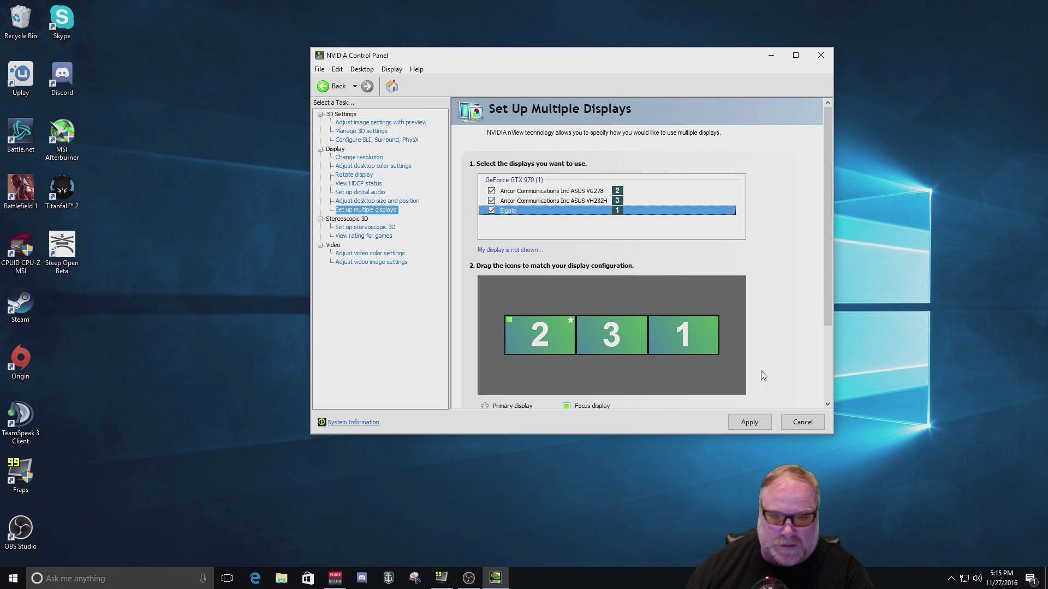
left_click(538, 201)
left_click(544, 194)
left_click(546, 210)
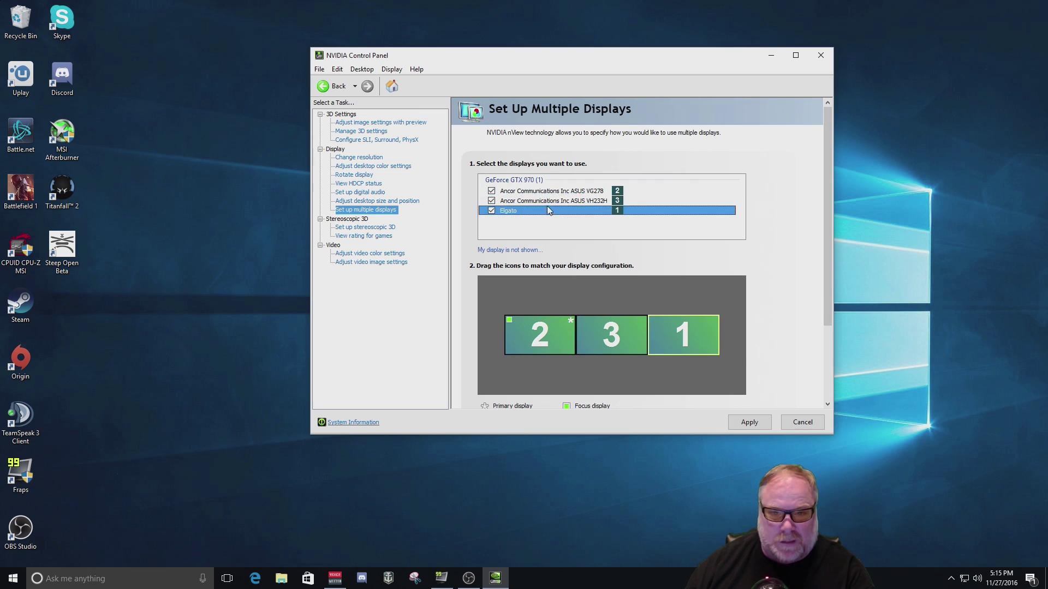
left_click(548, 201)
left_click(549, 191)
left_click(551, 210)
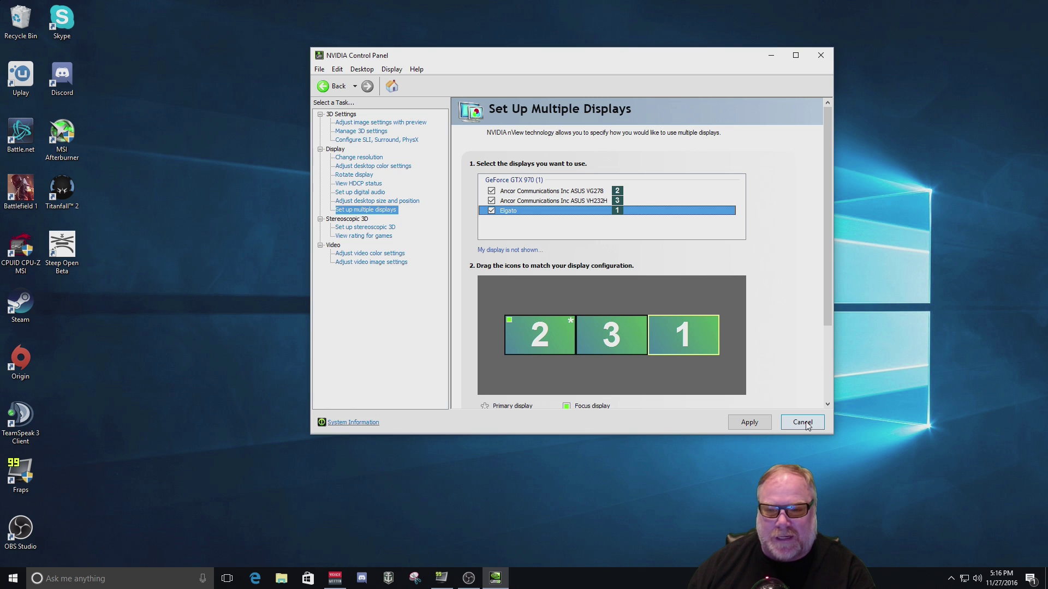
left_click(807, 425)
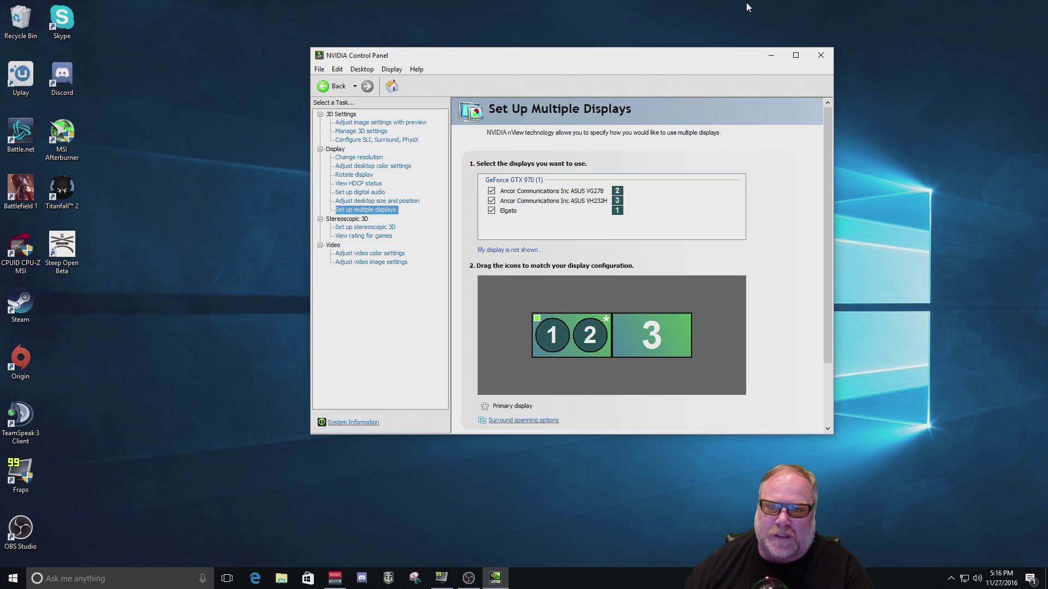
Close NVIDIA Control Panel and bring OBS back to the front, moving its window higher.
left_click(820, 55)
left_click(468, 578)
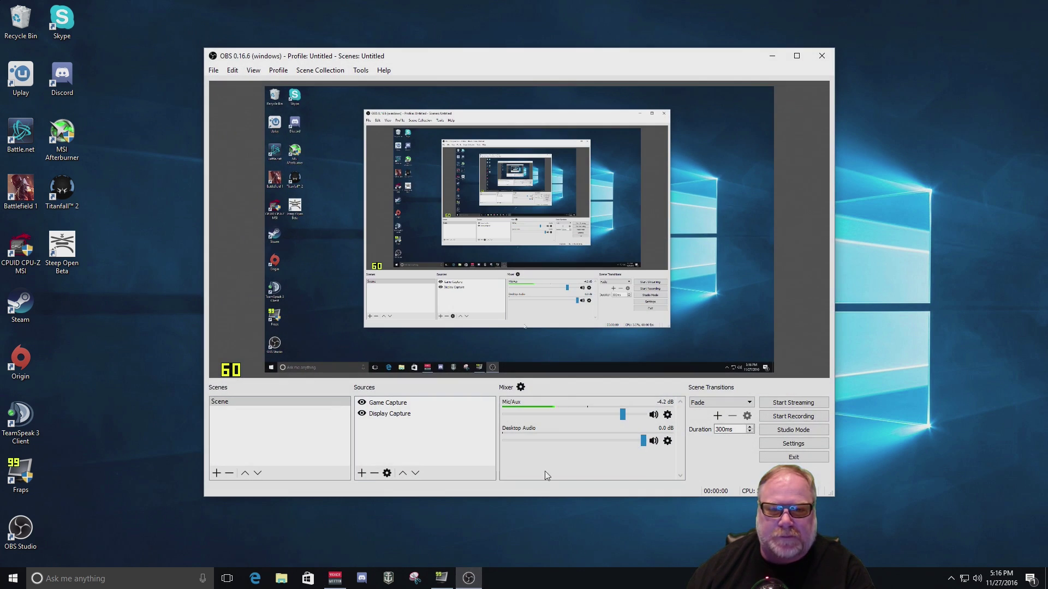
left_click_drag(561, 56, 570, 31)
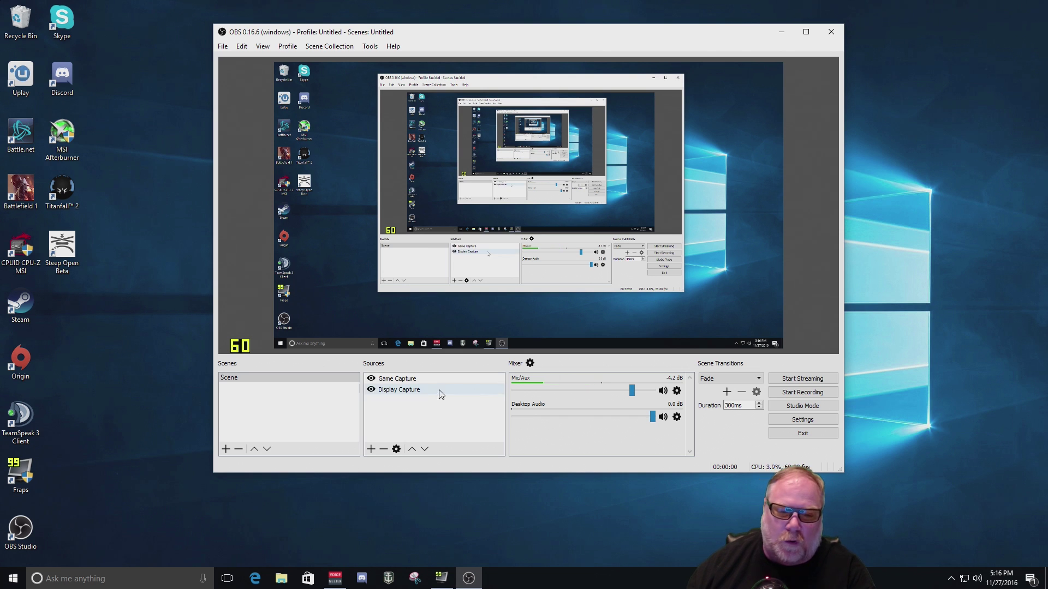
Bring up and dismiss the Sources add menu, then nudge the OBS window into position.
right_click(429, 408)
mouse_move(461, 413)
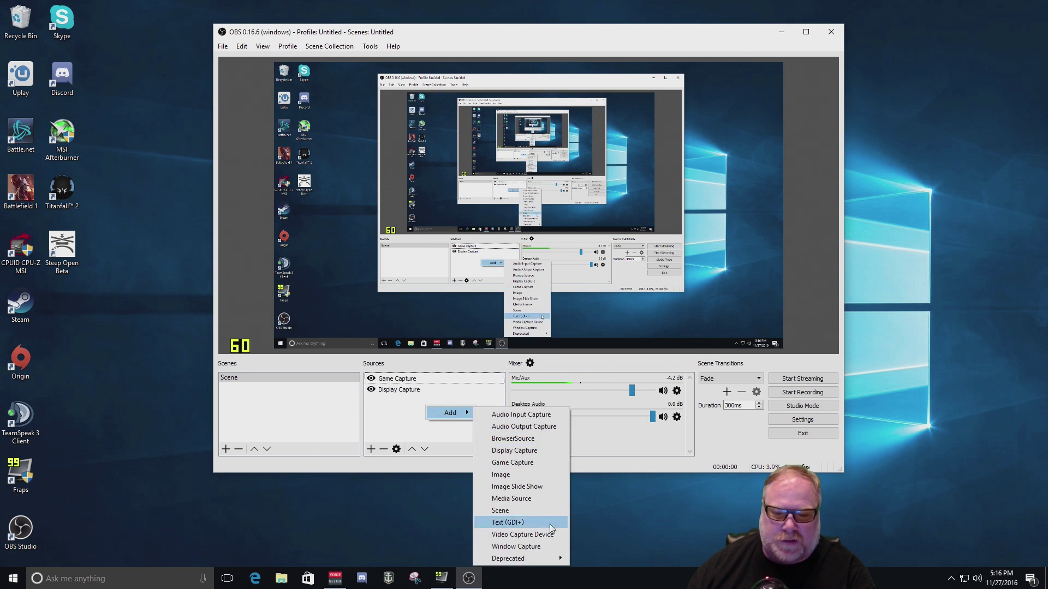
left_click(651, 472)
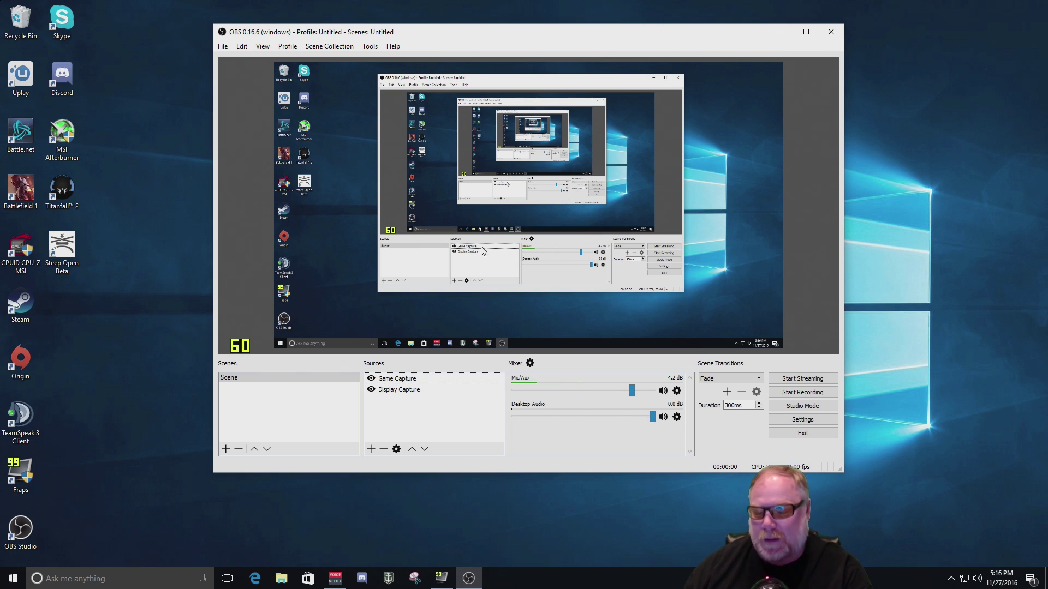
left_click_drag(568, 35, 599, 33)
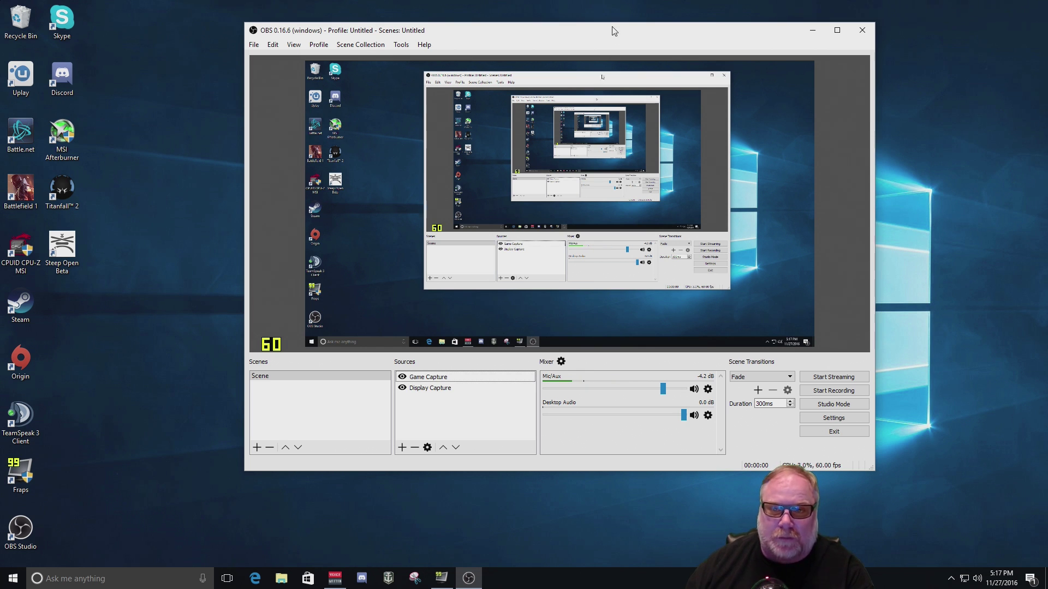
left_click_drag(613, 32, 589, 34)
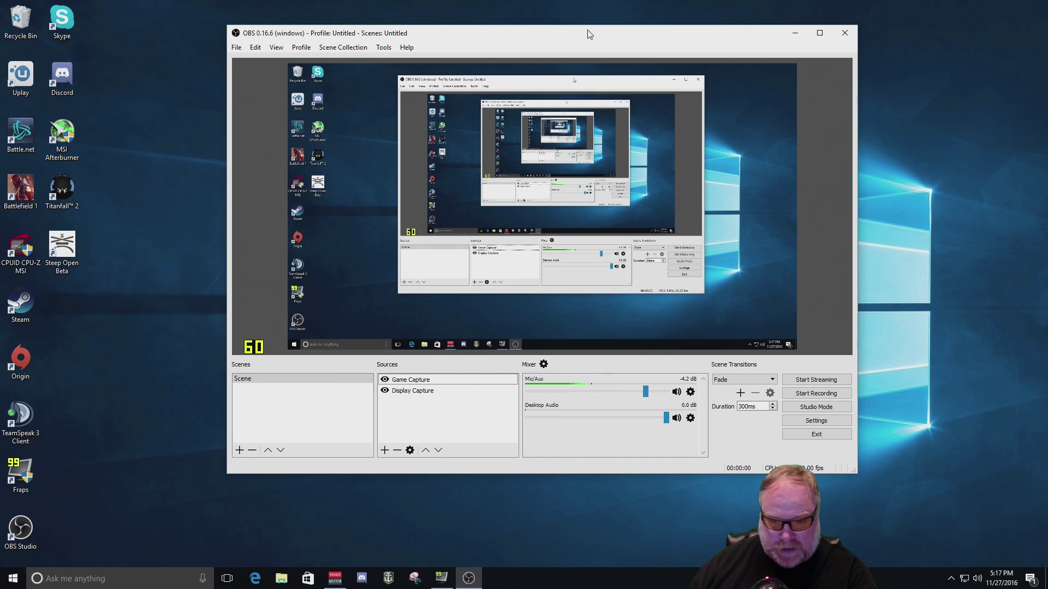
left_click_drag(562, 35, 546, 32)
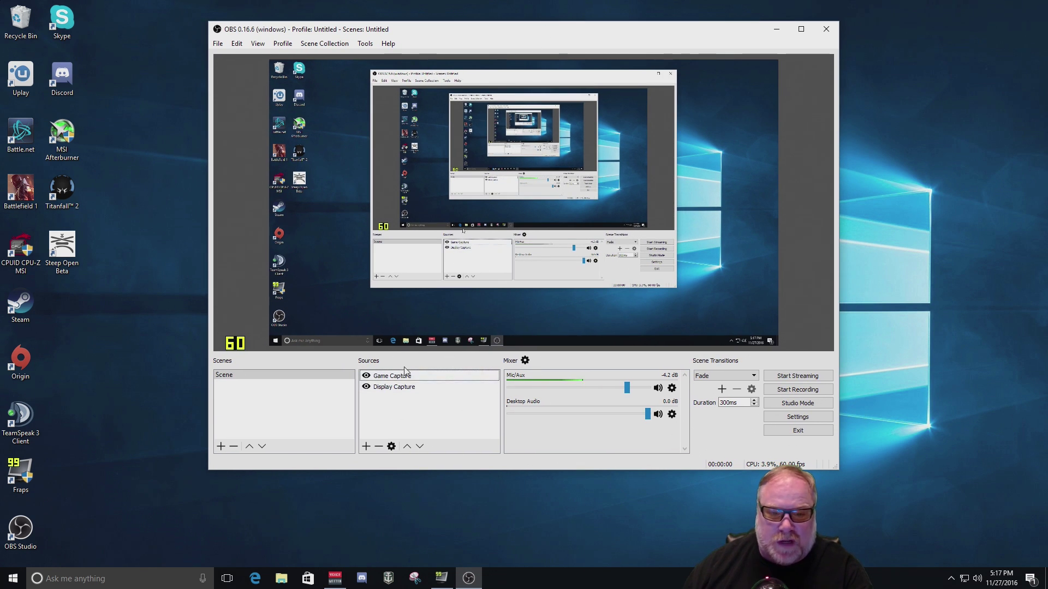
Show the preview's Fullscreen Projector choices: Display 0 and Display 1, both 1920x1080.
right_click(498, 188)
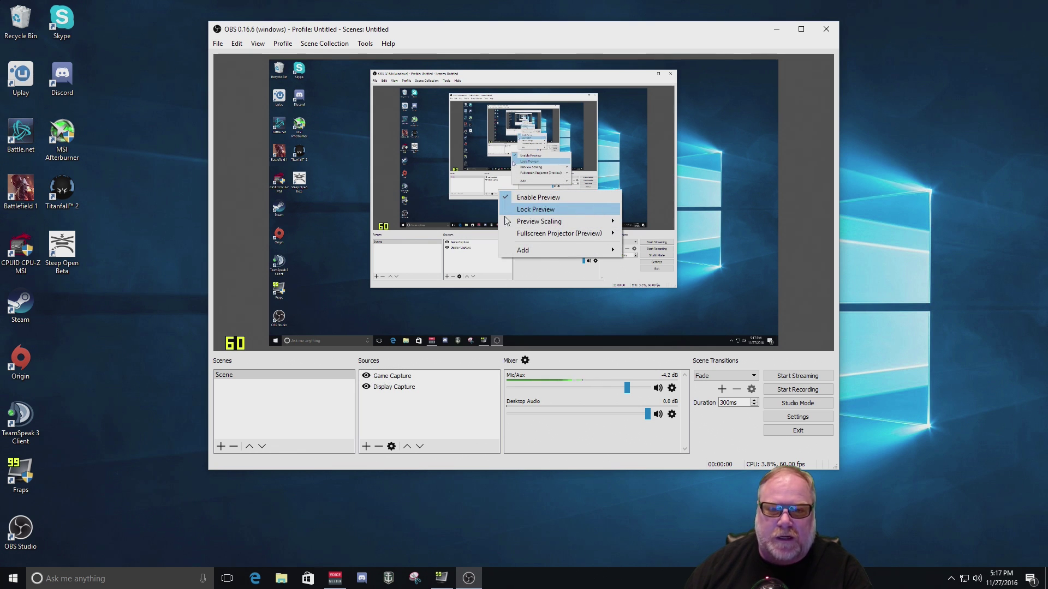
mouse_move(548, 239)
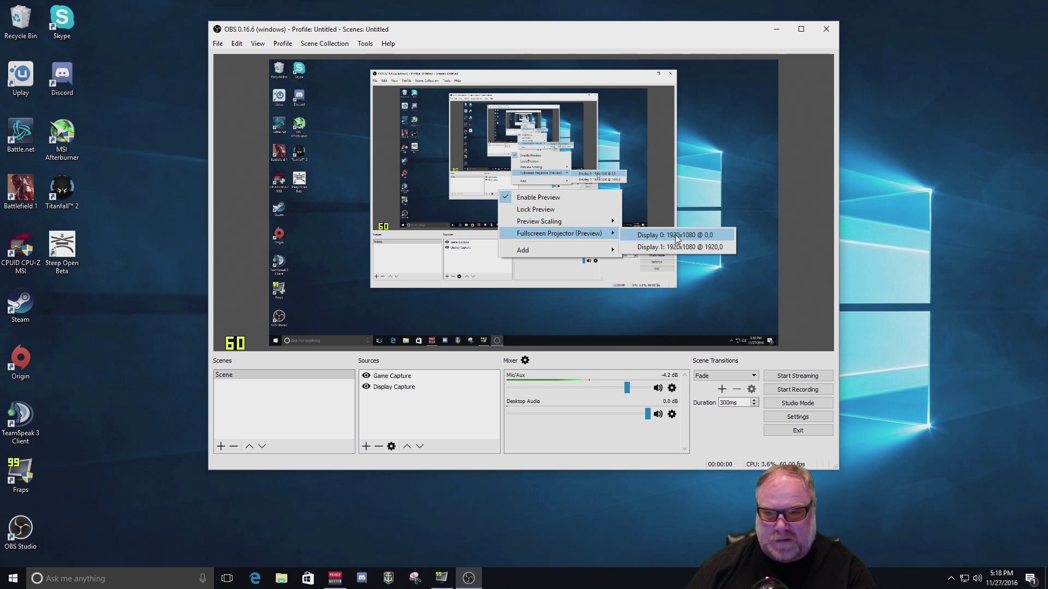
Close the projector menu, leaving Display Capture selected in Sources.
left_click(748, 145)
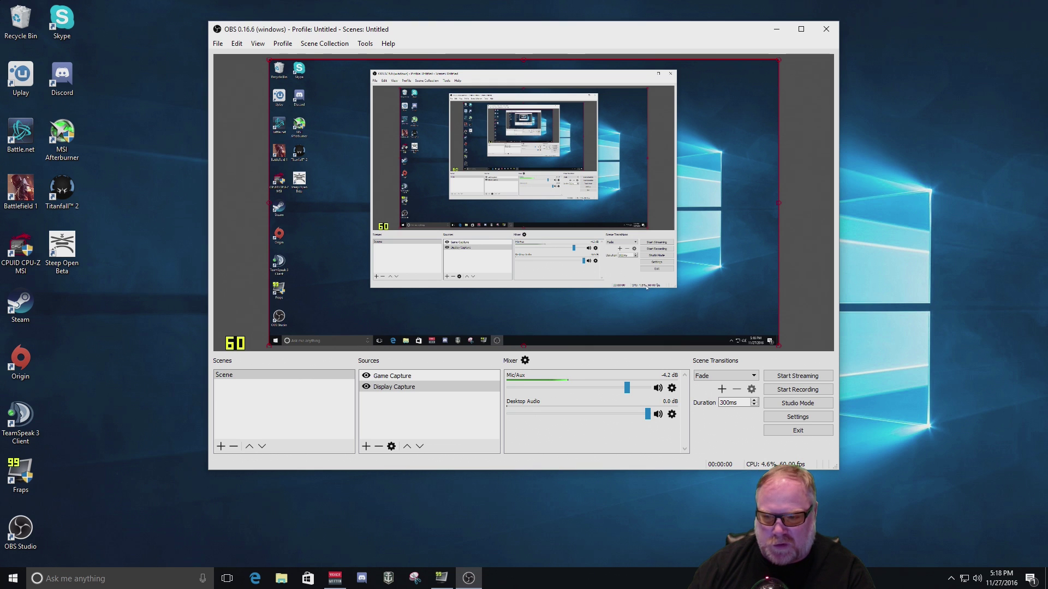
Verify the Output tab's Custom Muxer Settings reads --disable-gpu, then save with OK.
left_click(790, 416)
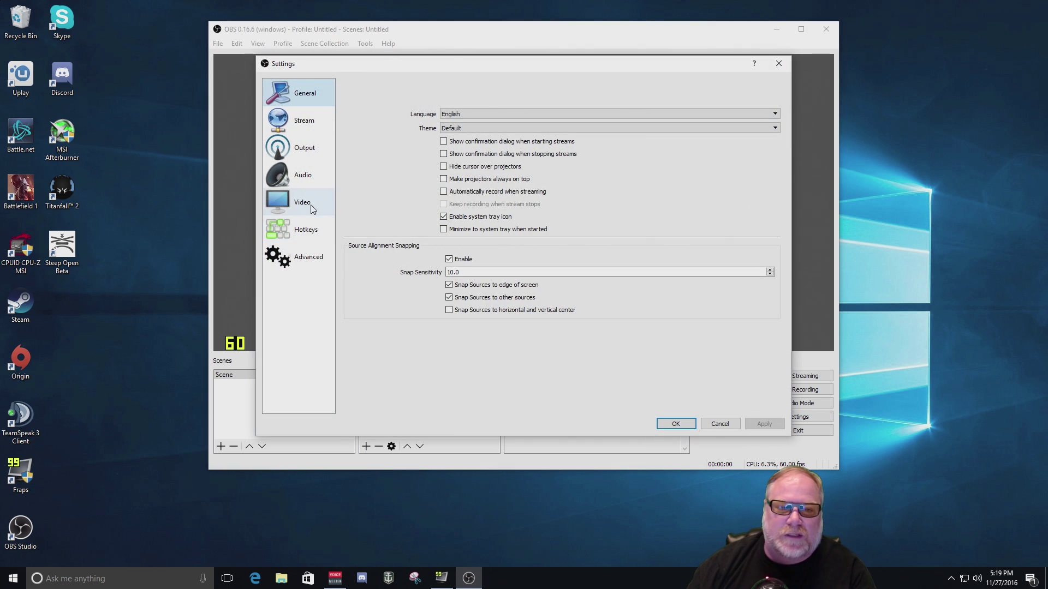
left_click(308, 151)
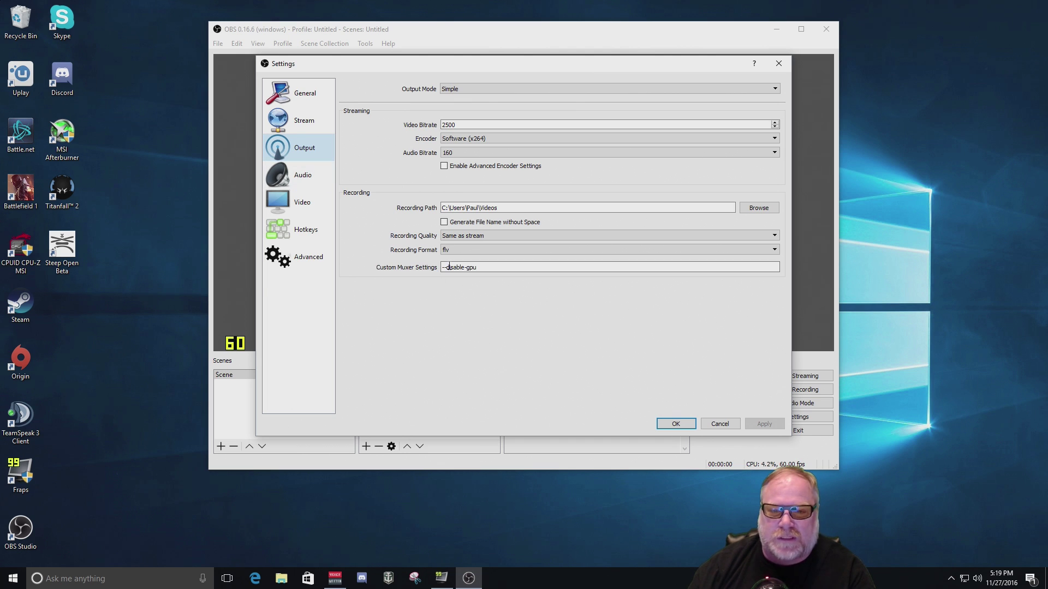
left_click_drag(510, 267, 425, 267)
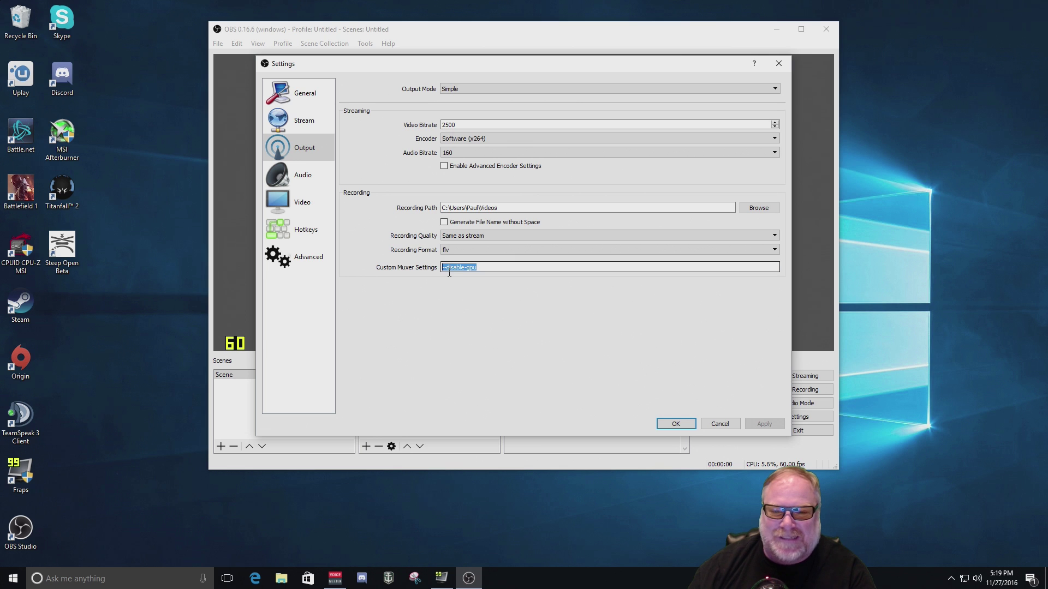
left_click(489, 269)
left_click_drag(489, 269, 439, 267)
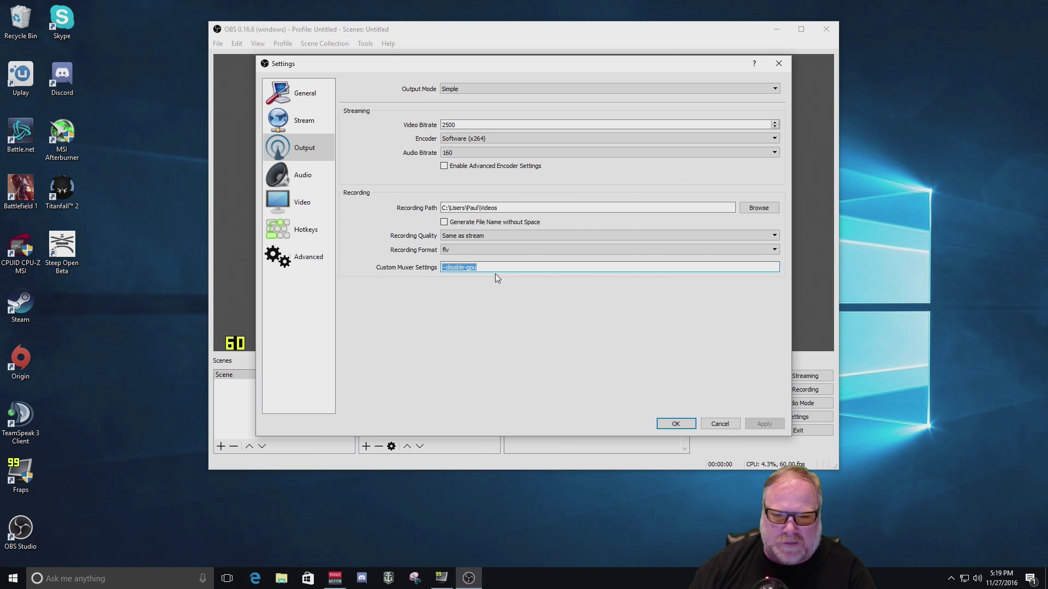
left_click(675, 425)
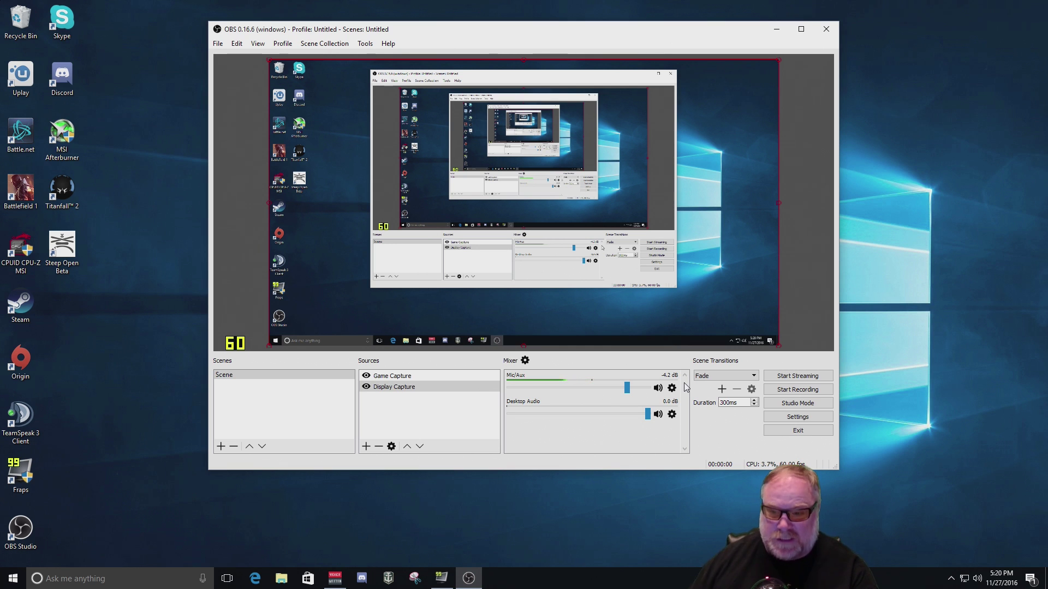
Keep base and output resolution at 1920x1080, set Common FPS Values to 60, and save.
left_click(809, 417)
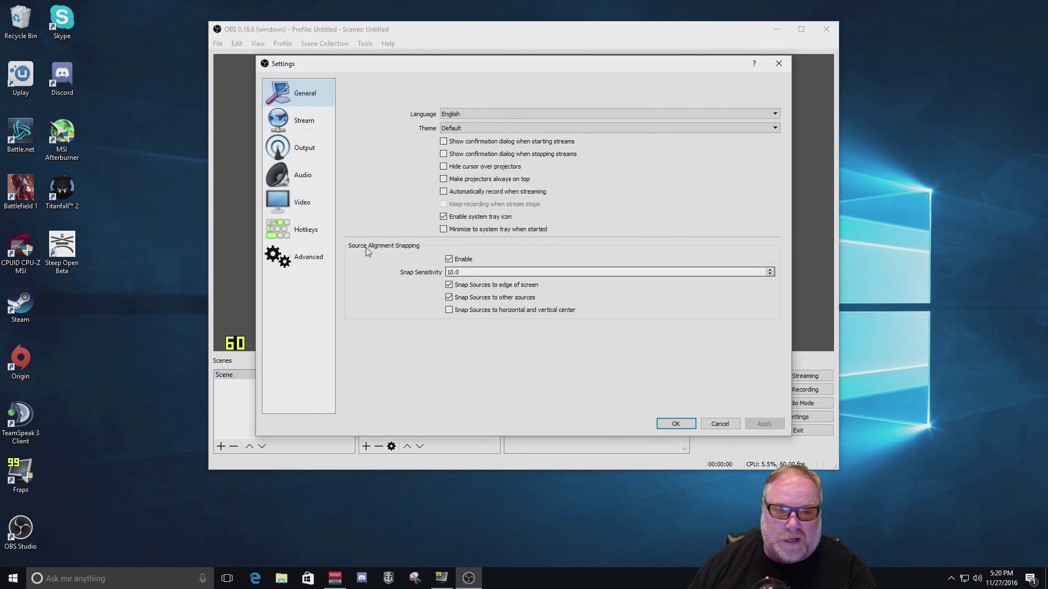
left_click(302, 203)
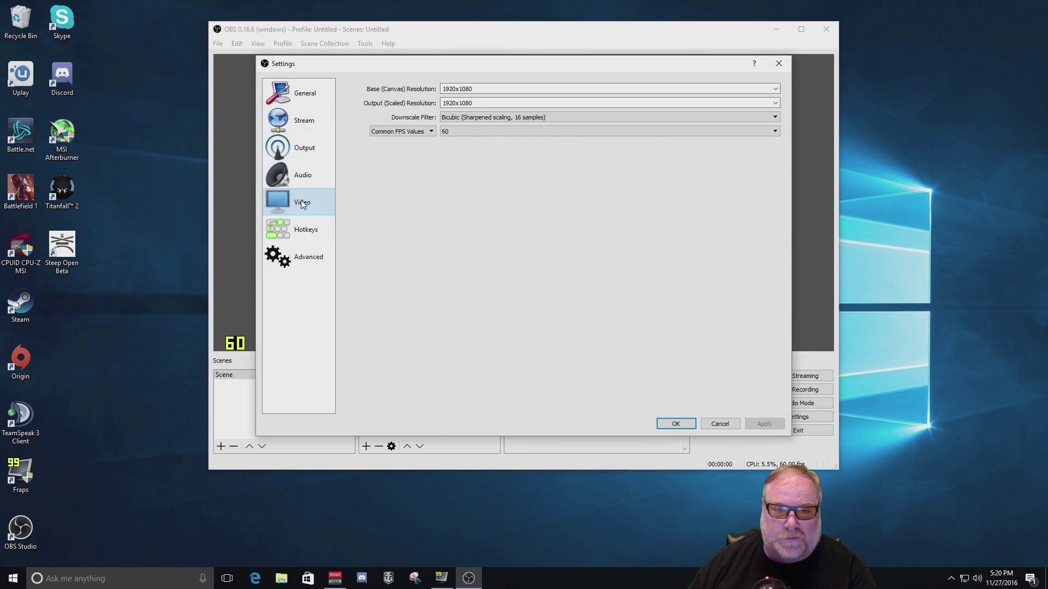
left_click(475, 87)
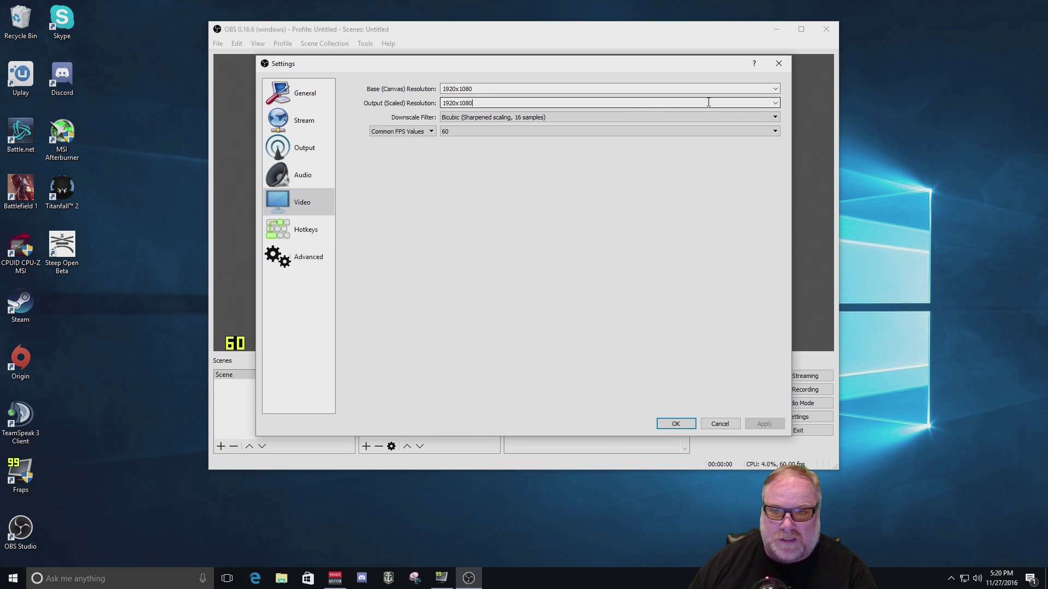
left_click(774, 103)
left_click(648, 87)
double_click(467, 89)
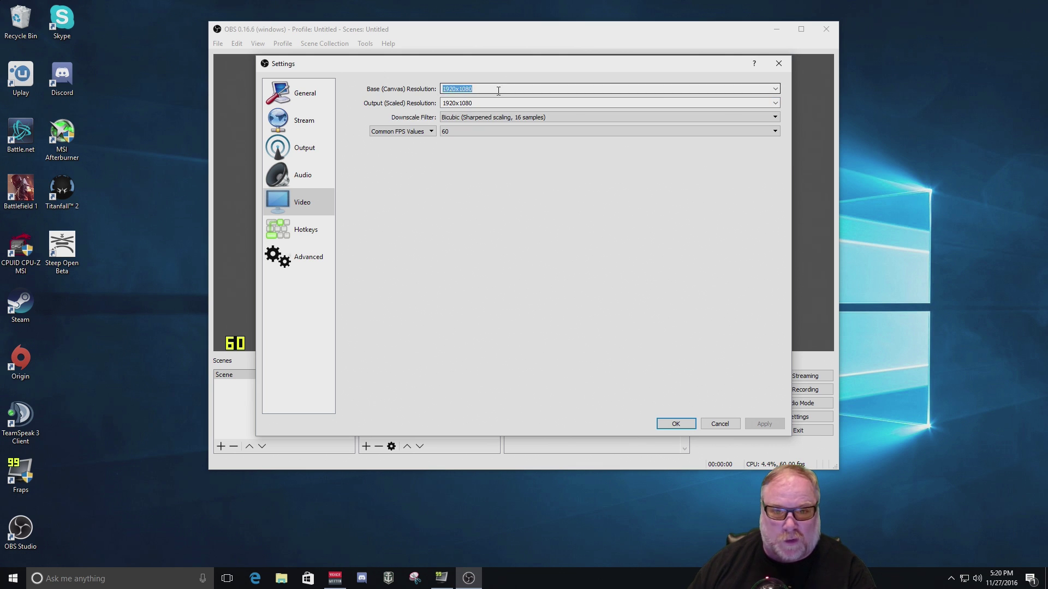
left_click(775, 103)
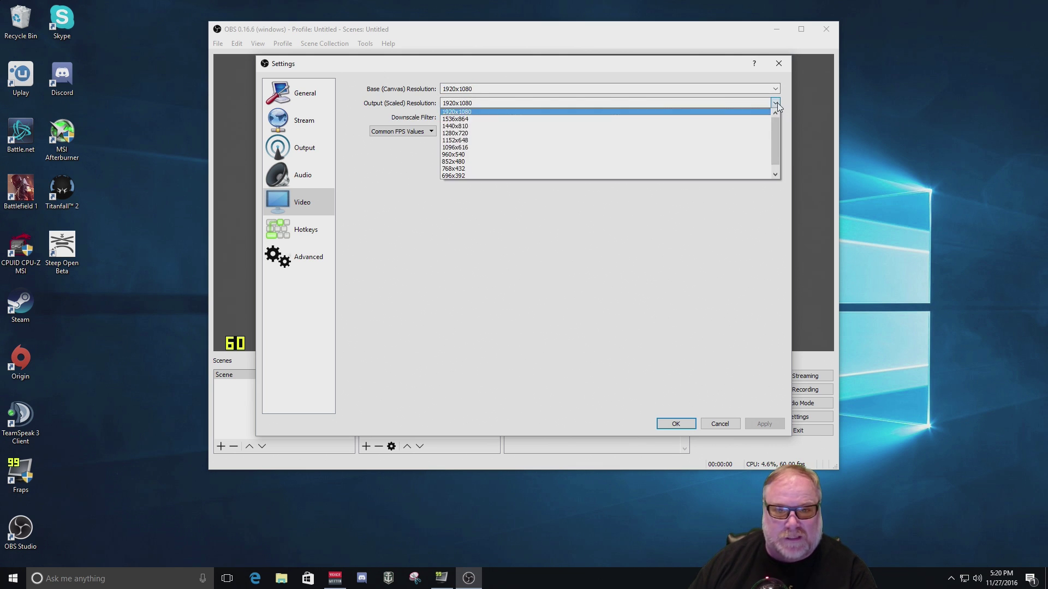
left_click(658, 111)
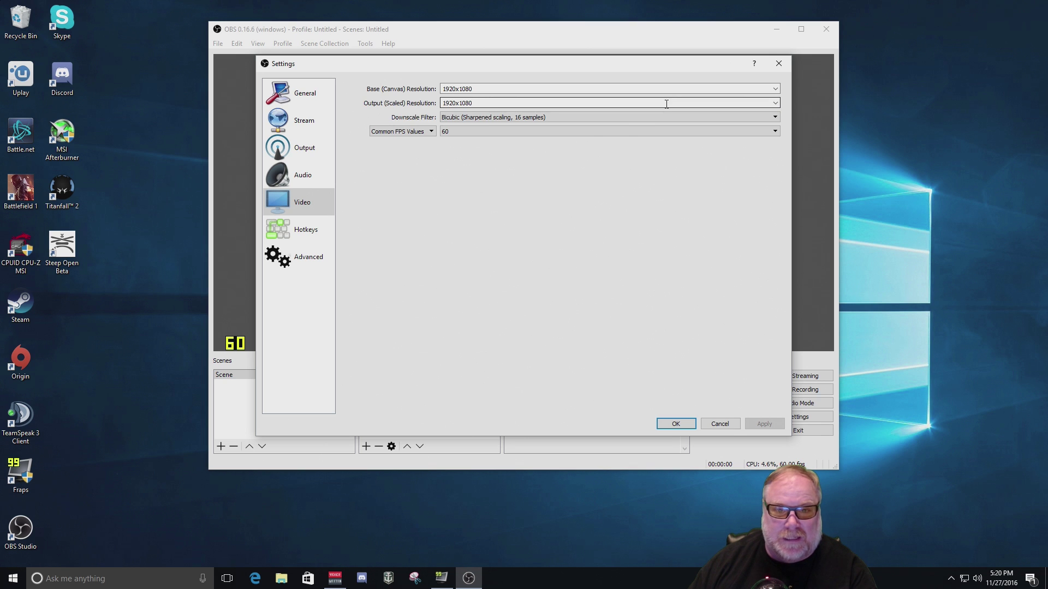
left_click(775, 132)
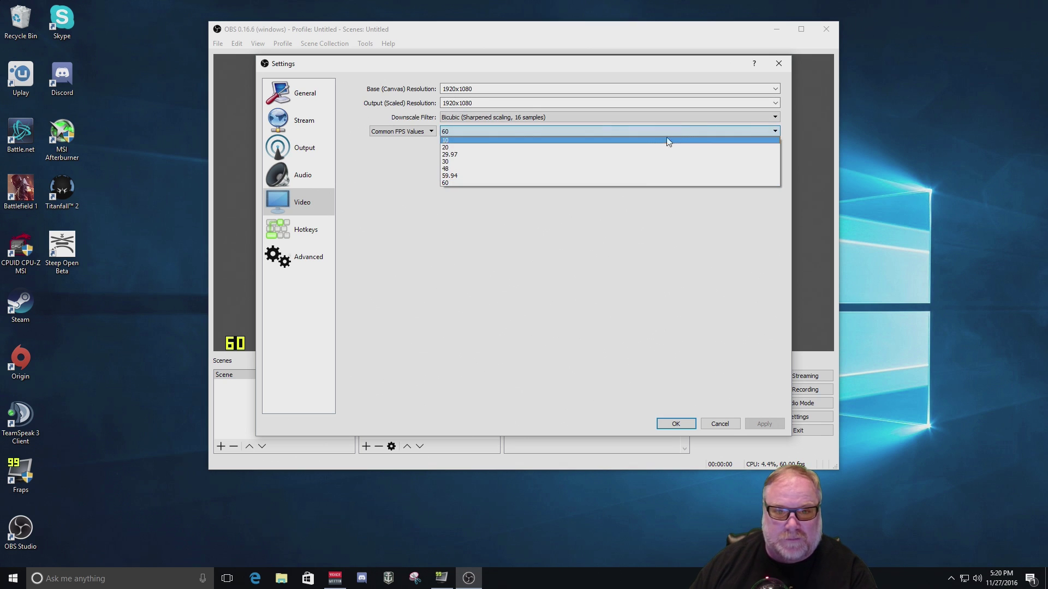
left_click(643, 182)
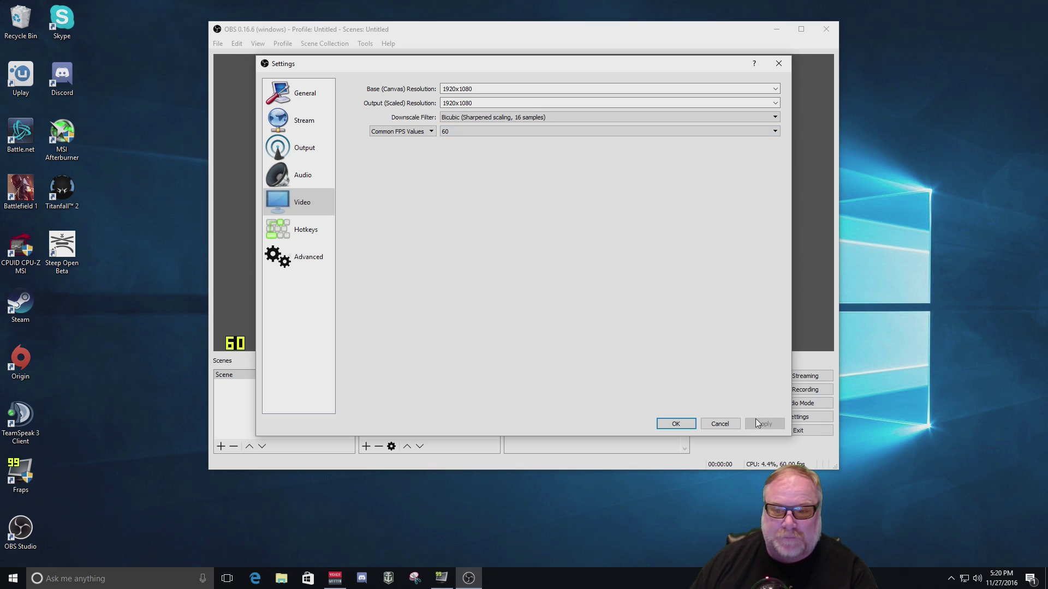
left_click(675, 424)
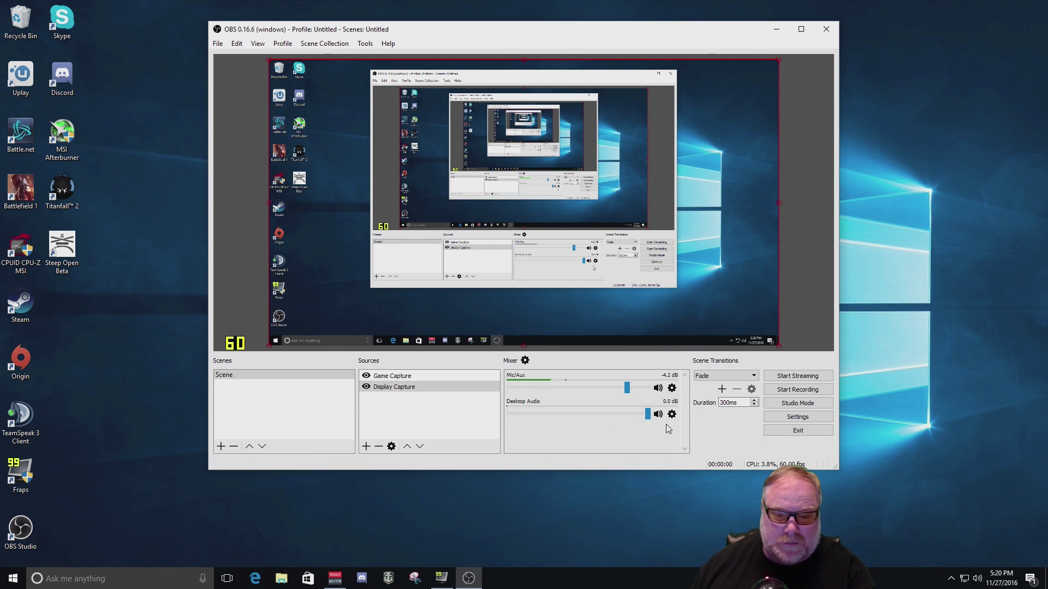